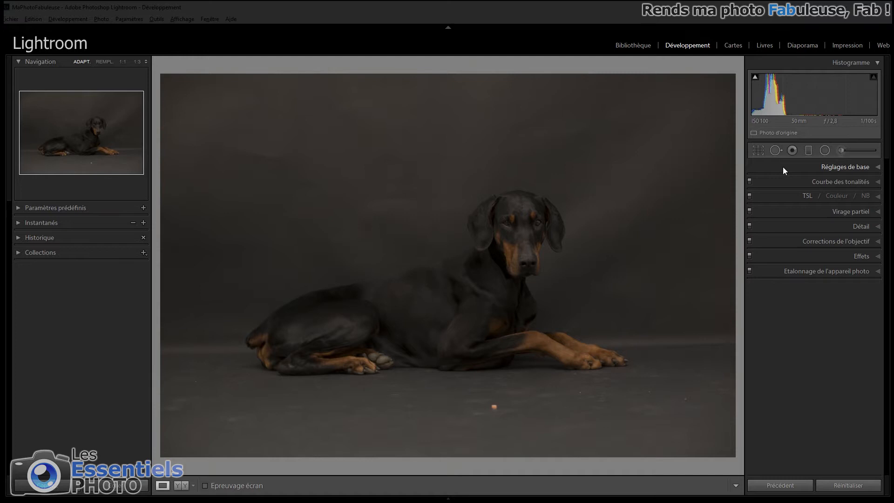
- Set the photo's Température to 6400, Teinte to −2, Exposition to +1,53 and Contraste to +41
click(783, 167)
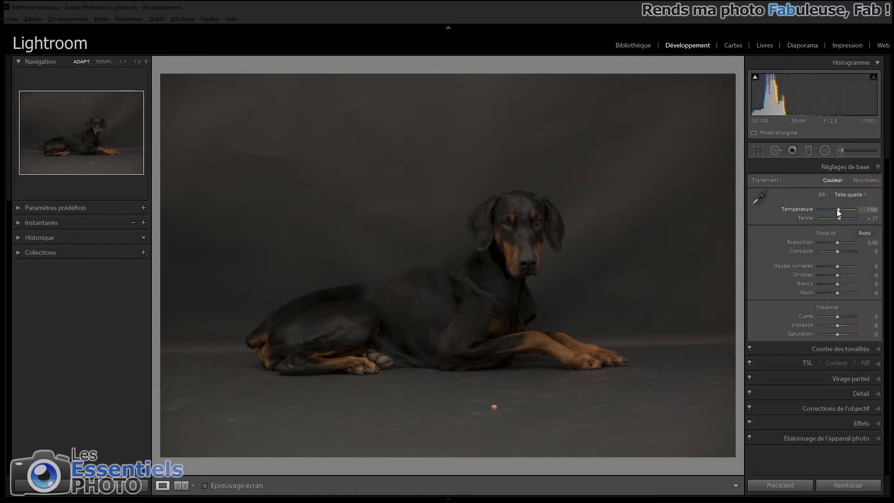
drag(837, 209, 835, 209)
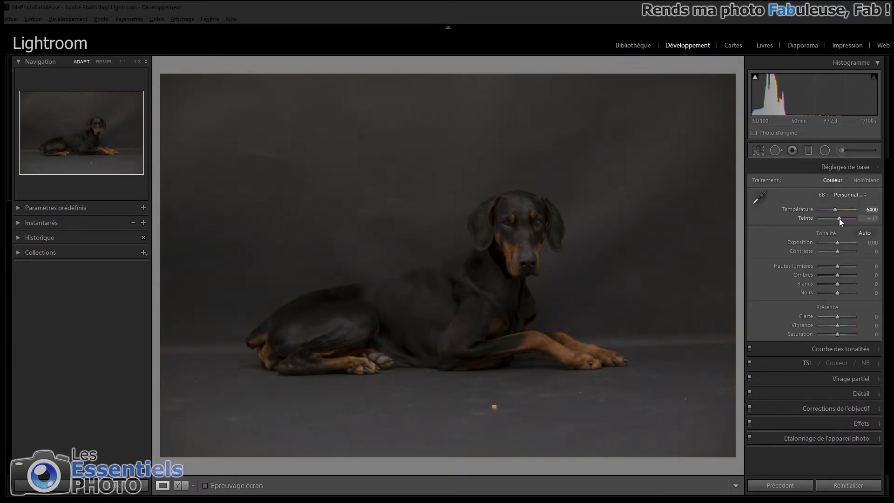
drag(840, 220, 838, 218)
drag(838, 217, 844, 250)
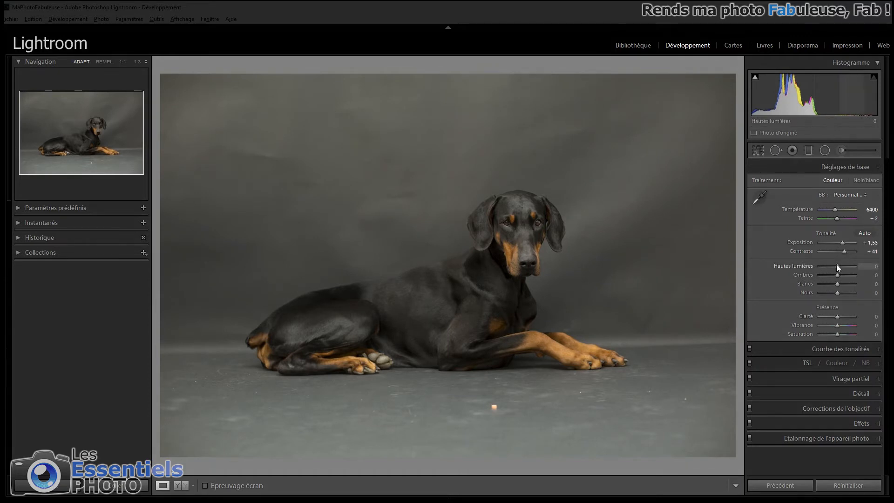
- Set Hautes lumières to −44, Ombres to +84, Blancs to +49, Noirs to +12, Clarté to +41 and Vibrance to −17
drag(837, 264, 829, 265)
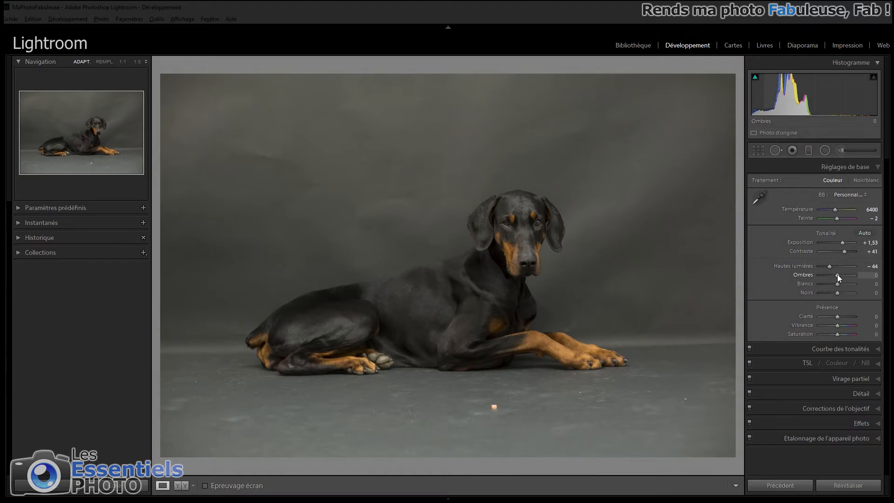
drag(837, 275, 852, 275)
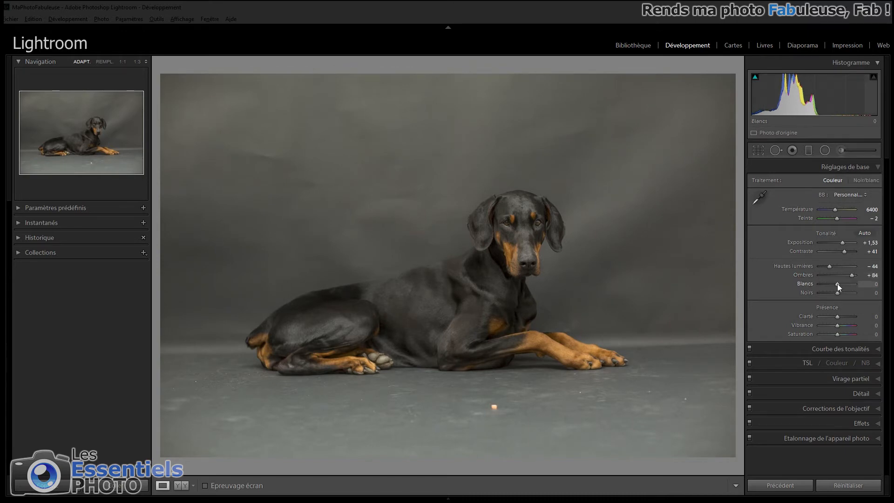
drag(839, 285, 848, 285)
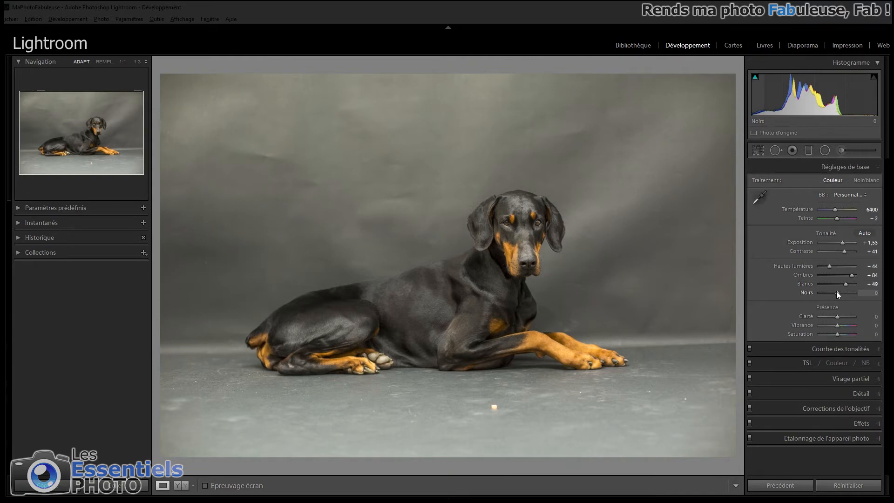
drag(837, 293, 836, 325)
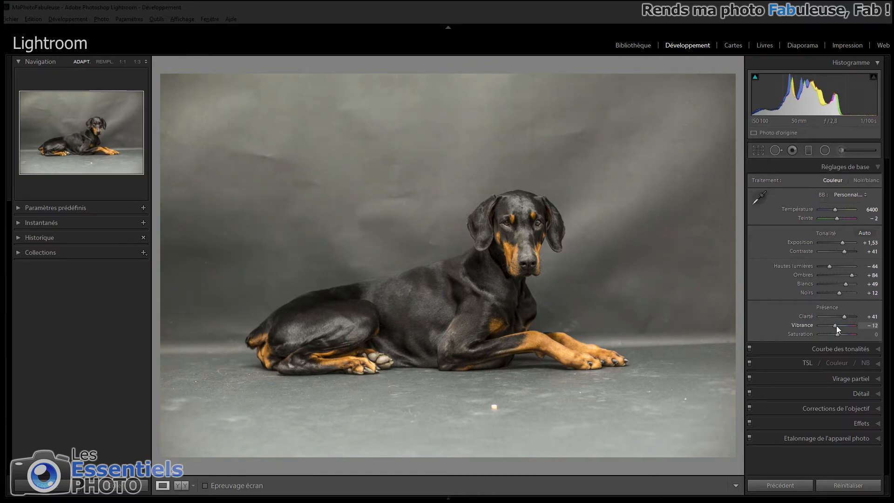
drag(837, 326, 835, 326)
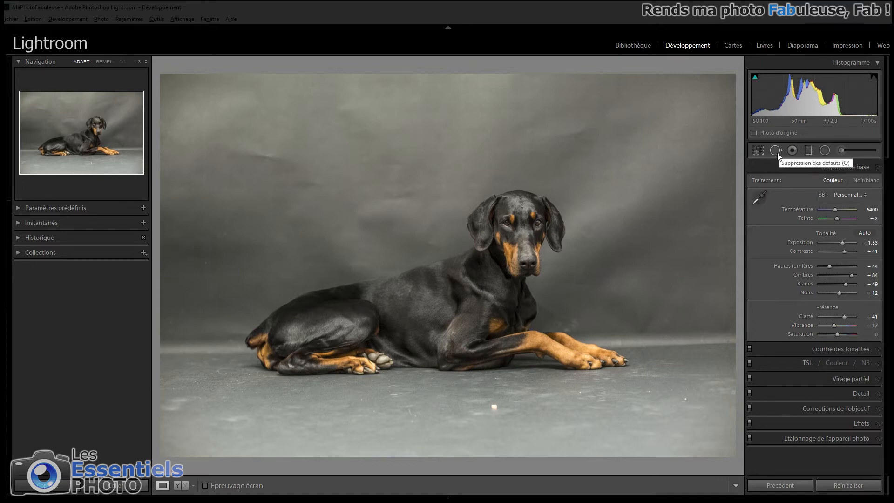
- Heal the creases and blemishes across the upper backdrop using spot removal in Corriger mode with Contour progressif at 70
key(q)
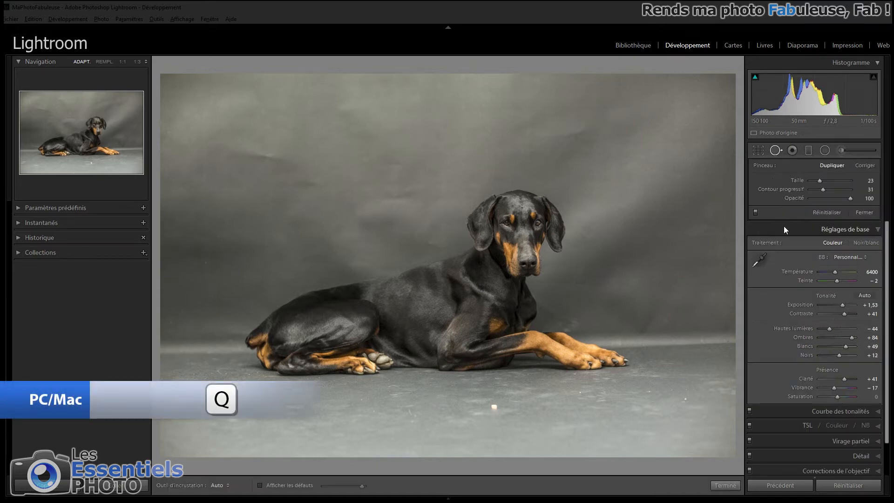
drag(820, 181, 840, 180)
drag(823, 190, 839, 190)
mouse_move(583, 129)
mouse_down()
mouse_move(557, 138)
mouse_move(602, 163)
mouse_up()
click(866, 166)
drag(643, 128, 595, 139)
drag(554, 121, 521, 131)
mouse_move(235, 148)
mouse_down()
mouse_move(293, 161)
mouse_move(313, 183)
mouse_up()
mouse_move(348, 110)
mouse_down()
mouse_move(381, 136)
mouse_move(396, 204)
mouse_up()
drag(227, 170, 237, 154)
mouse_move(363, 204)
mouse_down()
mouse_move(435, 243)
mouse_move(407, 226)
mouse_up()
drag(295, 219, 350, 261)
- Heal the marks on the lower backdrop on both sides of the dog and delete the unwanted correction
click(207, 263)
mouse_move(645, 324)
mouse_down()
mouse_move(654, 319)
mouse_move(624, 339)
mouse_move(679, 320)
mouse_move(638, 297)
mouse_move(583, 317)
mouse_move(584, 285)
mouse_up()
mouse_move(663, 253)
mouse_down()
mouse_move(660, 217)
mouse_move(694, 260)
mouse_up()
drag(612, 322, 620, 327)
mouse_move(208, 331)
mouse_down()
mouse_move(161, 355)
mouse_move(163, 363)
mouse_up()
drag(512, 394, 229, 282)
click(582, 308)
key(Delete)
- Heal the white crumb and the light specks and scuffs scattered over the floor in front of the dog
drag(494, 408, 511, 409)
mouse_move(384, 415)
mouse_down()
mouse_move(448, 422)
mouse_move(440, 426)
mouse_up()
drag(362, 399, 361, 396)
click(373, 411)
drag(410, 423, 410, 420)
drag(387, 386, 409, 393)
drag(193, 381, 193, 383)
click(226, 374)
click(254, 391)
drag(282, 392, 293, 396)
click(579, 392)
drag(645, 392, 687, 389)
drag(259, 408, 222, 396)
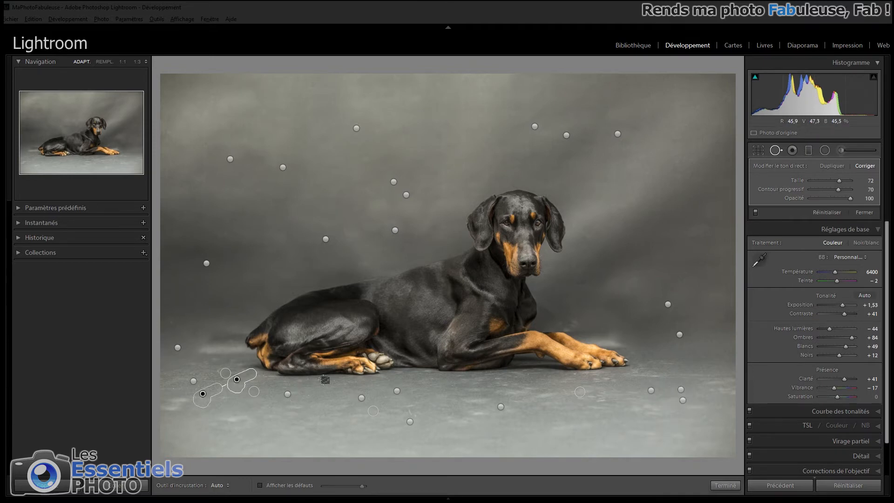
- Heal the small light marks on the backdrop between the dog's chest and front paws at 1:1 zoom
click(589, 340)
drag(589, 340, 487, 322)
drag(396, 220, 421, 223)
mouse_move(617, 58)
mouse_down()
mouse_move(560, 136)
mouse_move(443, 237)
mouse_up()
scroll(273, 284, down, 5)
mouse_move(278, 311)
mouse_down()
mouse_move(282, 327)
mouse_move(289, 323)
mouse_up()
drag(351, 301, 310, 239)
mouse_move(321, 351)
mouse_down()
mouse_move(305, 340)
mouse_move(355, 344)
mouse_up()
drag(279, 349, 319, 356)
- Heal the larger uneven backdrop patches around the front legs and paws, deleting and redoing an unsuitable correction
scroll(208, 247, up, 1)
drag(208, 248, 245, 313)
mouse_move(466, 361)
mouse_down()
mouse_move(548, 415)
mouse_move(505, 365)
mouse_move(629, 427)
mouse_up()
drag(515, 422, 551, 308)
drag(471, 267, 596, 319)
drag(669, 297, 677, 269)
drag(407, 268, 503, 295)
key(Delete)
mouse_move(426, 275)
mouse_down()
mouse_move(545, 312)
mouse_move(414, 276)
mouse_up()
click(595, 296)
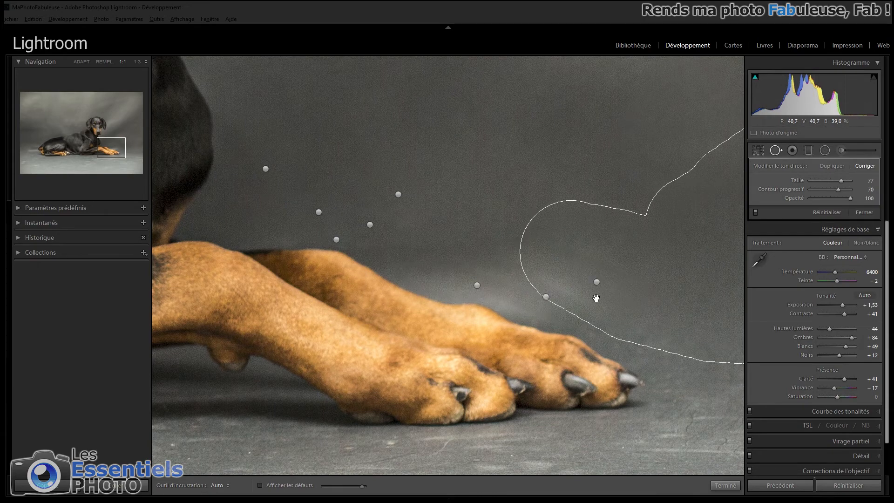
- Heal the diagonal light streak on the backdrop to the right of the dog's head with two long strokes
key(z)
drag(624, 294, 710, 168)
key(Delete)
drag(689, 203, 589, 281)
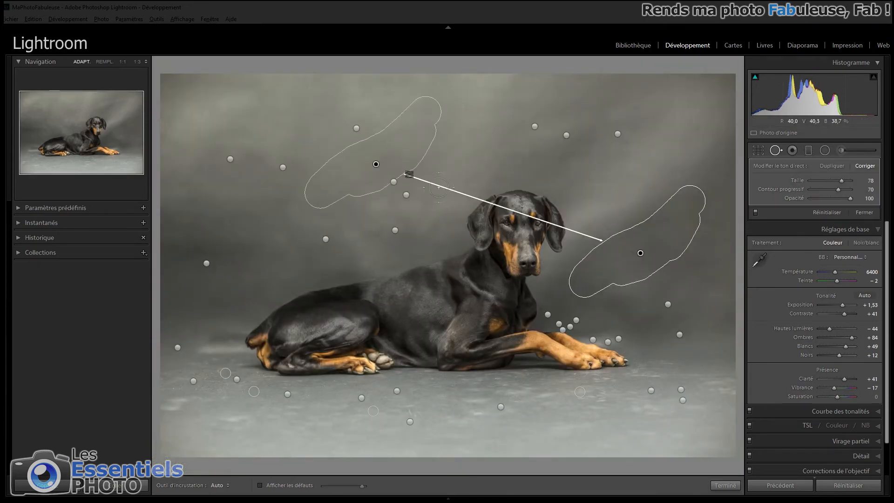
drag(685, 176, 569, 267)
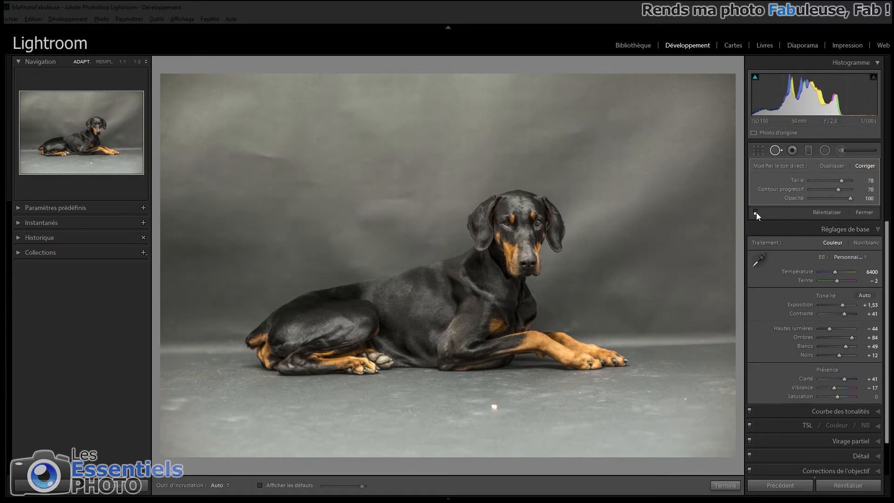
- Heal the light band and marks on the backdrop behind the dog's hindquarters, deleting and redoing an unsuitable correction
key(z)
mouse_move(523, 183)
mouse_down()
mouse_move(365, 354)
mouse_move(247, 378)
mouse_up()
key(z)
click(244, 350)
scroll(422, 339, down, 6)
mouse_move(441, 356)
mouse_down()
mouse_move(326, 365)
mouse_move(432, 379)
mouse_up()
drag(324, 282, 435, 288)
drag(269, 294, 269, 267)
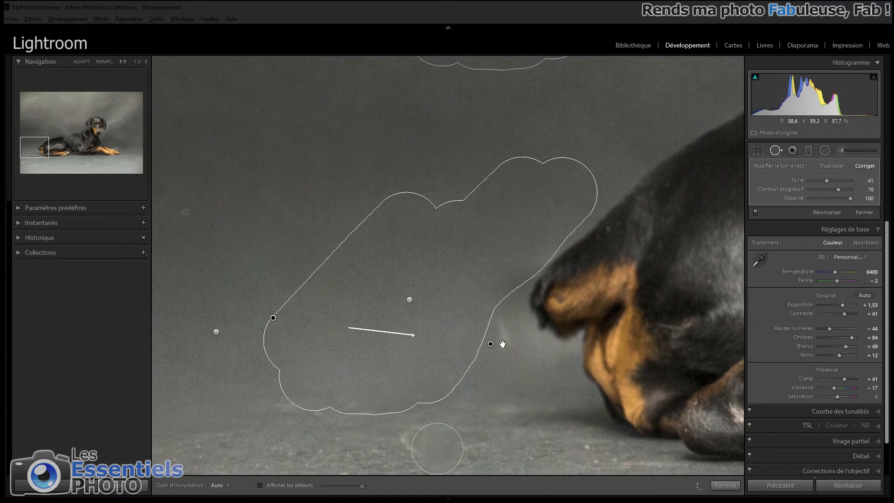
key(Delete)
mouse_move(498, 316)
mouse_down()
mouse_move(556, 368)
mouse_move(459, 351)
mouse_move(451, 329)
mouse_move(435, 332)
mouse_up()
key(z)
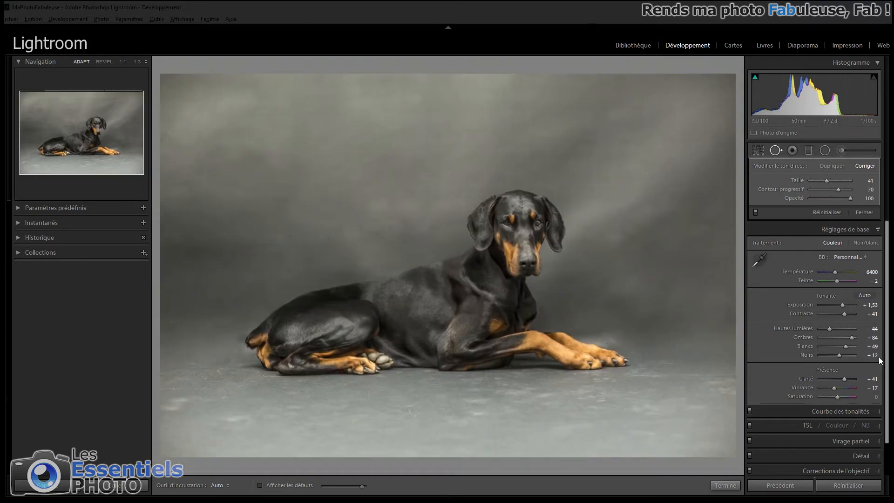
- Compare the retouching on and off, and relocate the sources of the two long backdrop corrections to the area above the dog's back
click(755, 213)
click(756, 213)
click(631, 225)
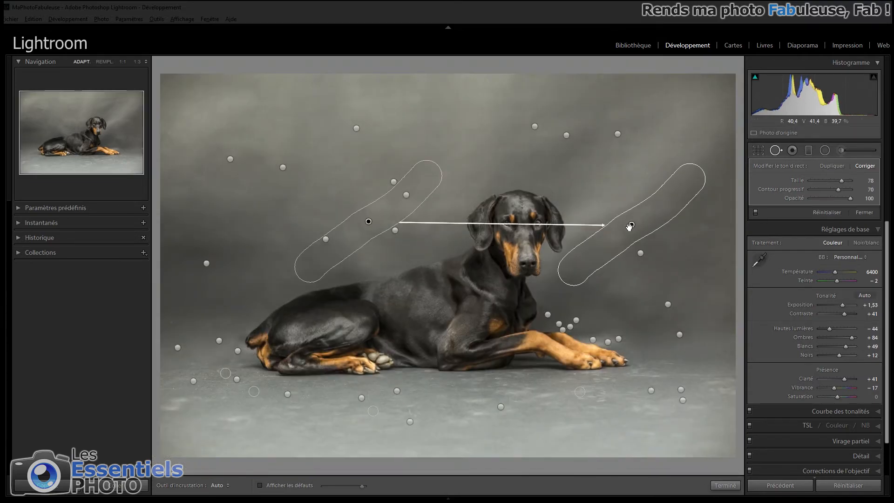
key(slash)
drag(364, 155, 436, 135)
click(640, 253)
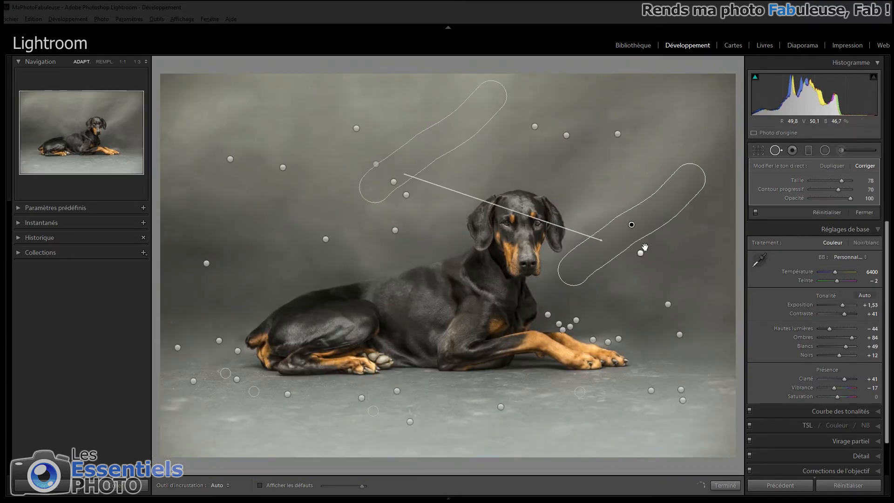
drag(376, 164, 463, 145)
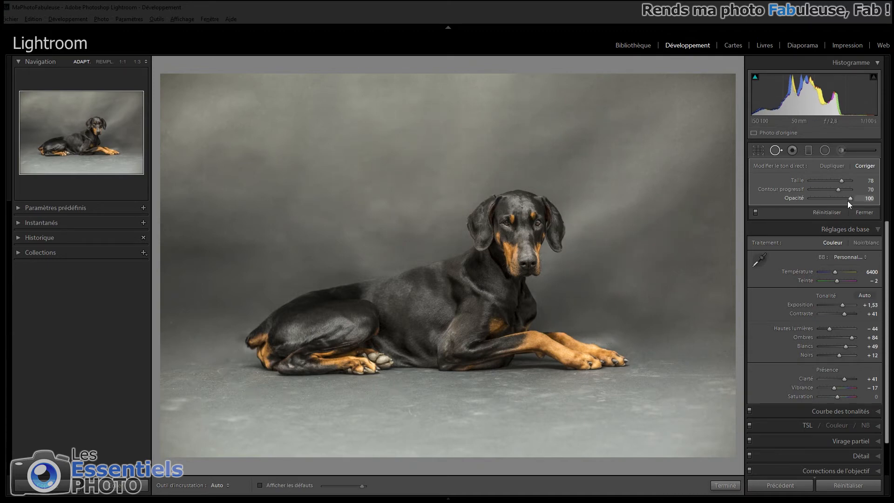
click(775, 151)
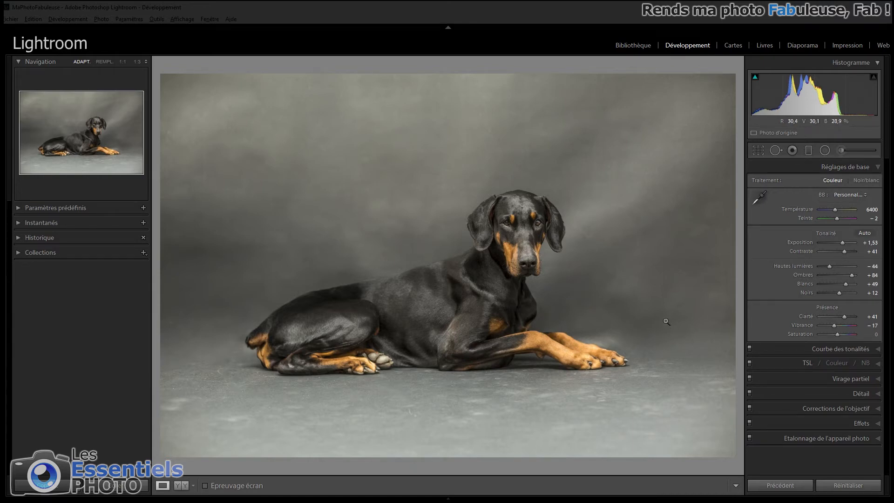
- Set up a new adjustment brush with Exposition 0,48, Contraste 29, Hautes lumières 40, Blancs 52 and Clarté 33
click(841, 150)
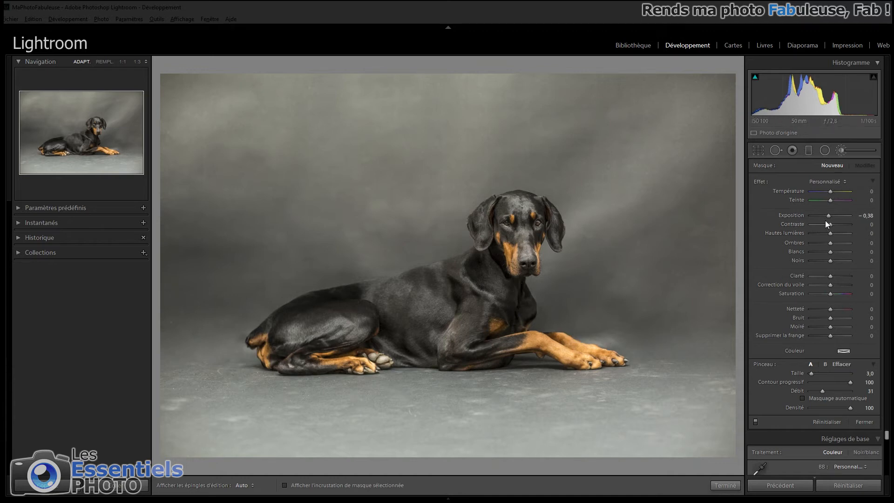
drag(829, 218, 837, 215)
drag(831, 233, 838, 232)
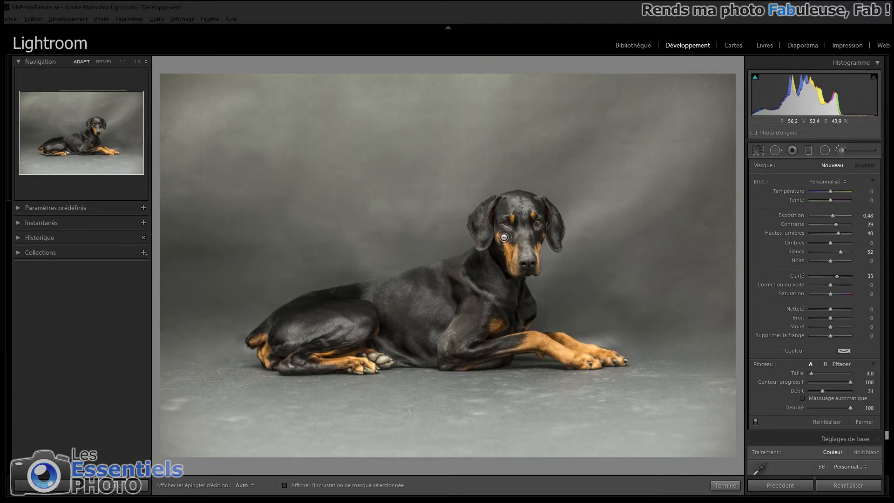
- Brush over the highlights on the dog's face and ears with Taille 16,0, Contour progressif 57 and Débit 62
scroll(525, 232, down, 1)
key(space)
click(523, 228)
mouse_move(523, 228)
mouse_down()
mouse_move(535, 218)
mouse_move(521, 218)
mouse_up()
scroll(520, 219, up, 13)
scroll(521, 219, down, 3)
click(833, 382)
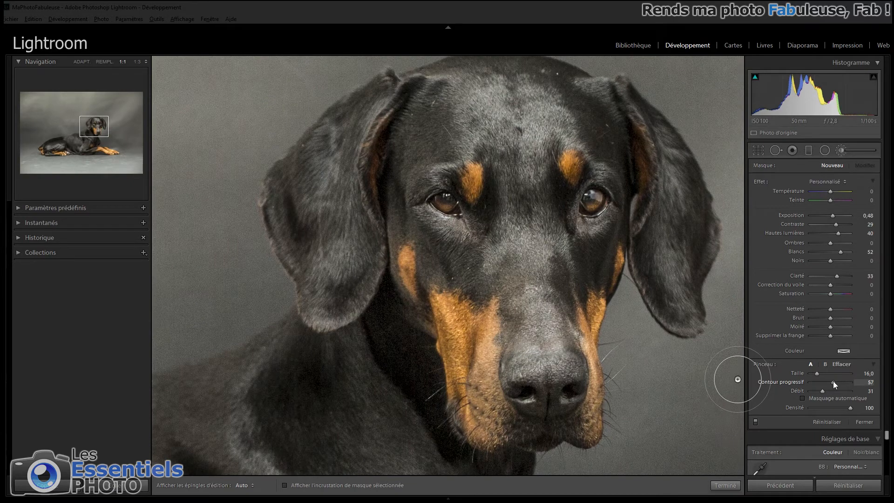
mouse_move(379, 150)
mouse_down()
mouse_move(352, 190)
mouse_move(334, 257)
mouse_move(419, 102)
mouse_move(525, 109)
mouse_move(504, 197)
mouse_move(461, 298)
mouse_move(544, 335)
mouse_move(551, 373)
mouse_move(487, 262)
mouse_move(469, 210)
mouse_up()
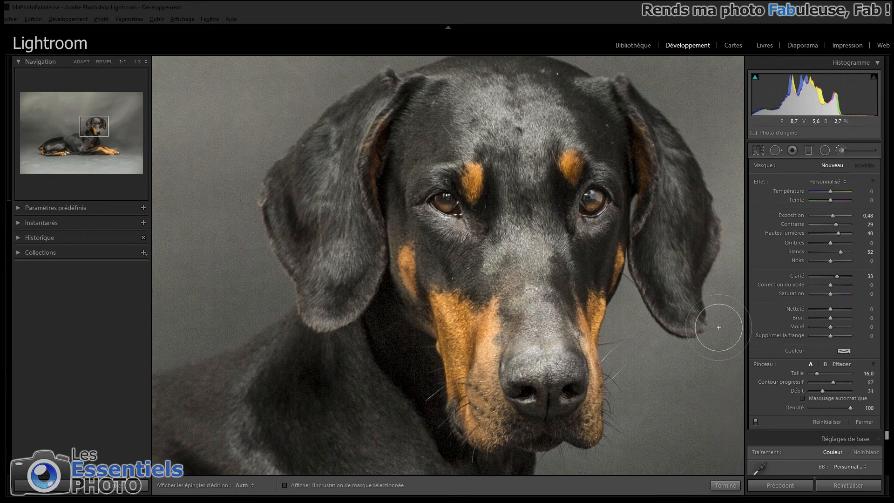
click(838, 391)
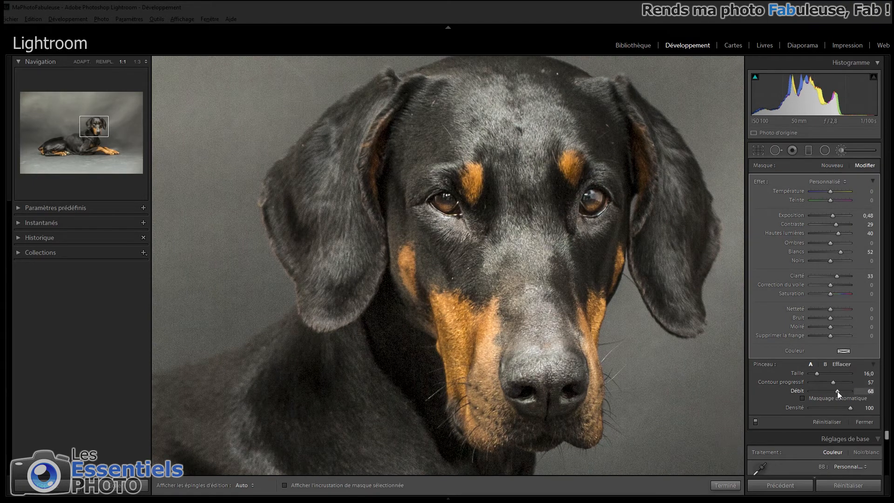
mouse_move(482, 159)
mouse_down()
mouse_move(493, 284)
mouse_move(484, 348)
mouse_move(508, 380)
mouse_move(553, 344)
mouse_move(554, 190)
mouse_move(569, 222)
mouse_move(587, 127)
mouse_move(569, 266)
mouse_move(602, 191)
mouse_move(590, 126)
mouse_move(547, 102)
mouse_move(421, 145)
mouse_move(419, 264)
mouse_move(479, 364)
mouse_move(606, 210)
mouse_move(676, 162)
mouse_move(648, 154)
mouse_move(677, 285)
mouse_move(645, 159)
mouse_move(590, 113)
mouse_move(542, 97)
mouse_move(340, 265)
mouse_up()
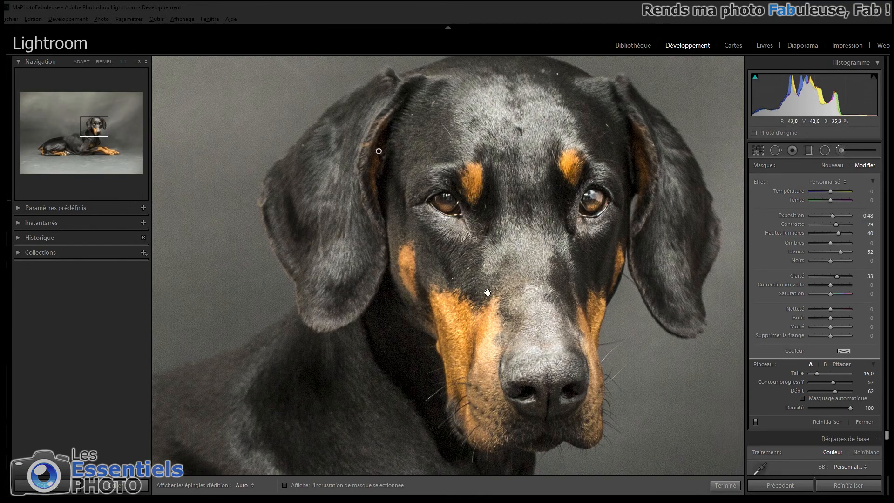
- Extend the brightening brush mask over the coat highlights on the hind leg, flank and shoulder
click(487, 294)
click(279, 361)
drag(438, 199, 579, 284)
drag(663, 319, 575, 335)
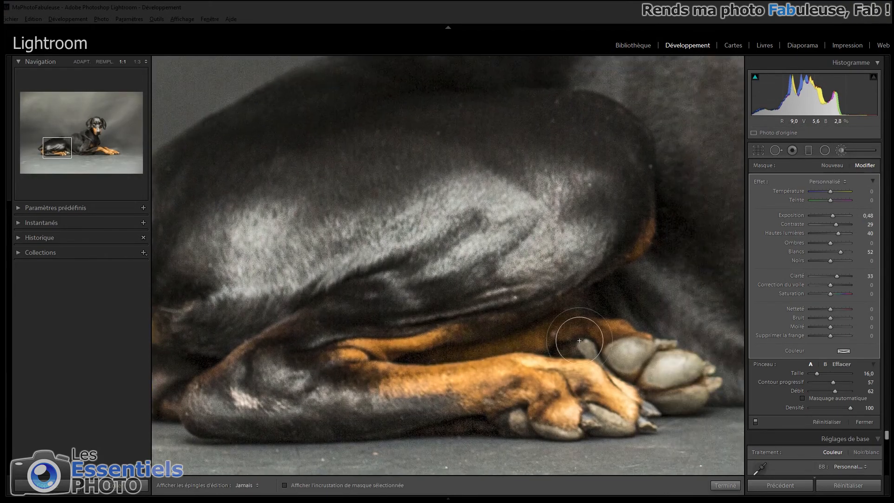
drag(614, 185, 316, 302)
drag(518, 351, 482, 229)
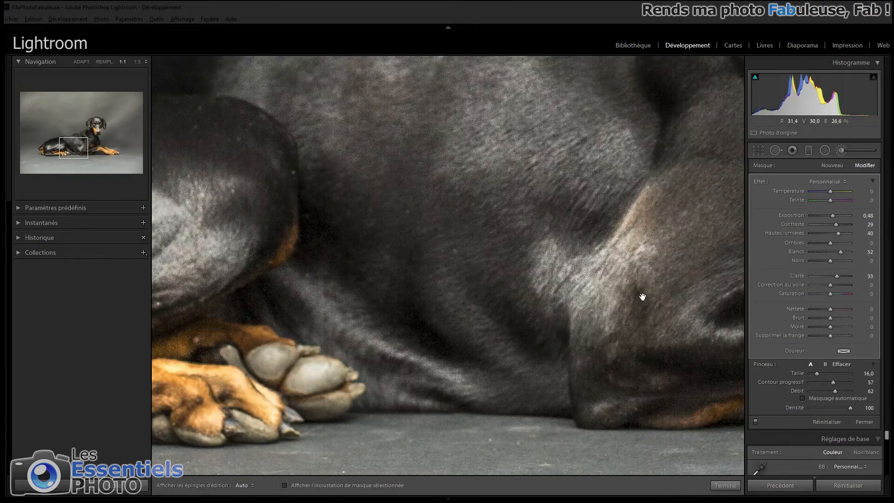
drag(642, 296, 455, 253)
click(473, 310)
scroll(473, 310, down, 6)
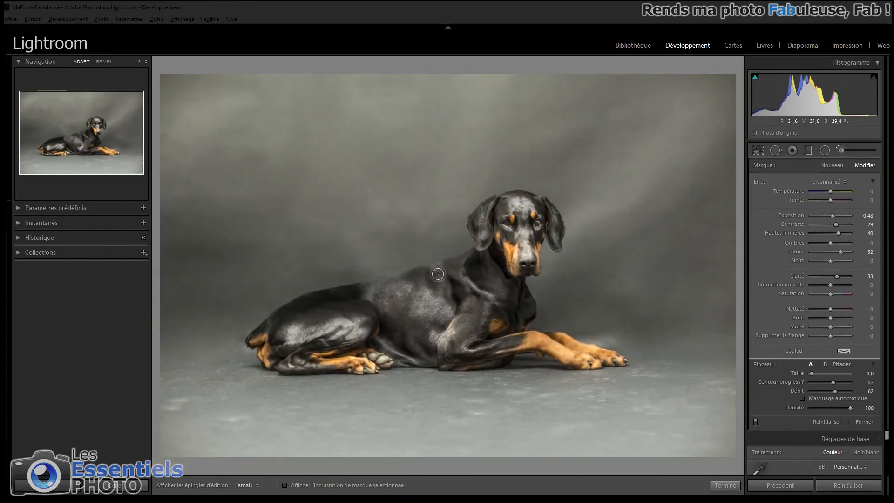
- Undo the last brush stroke and paint the brightening over the dog's neck and chest with Taille 4,0
key(h)
key(h)
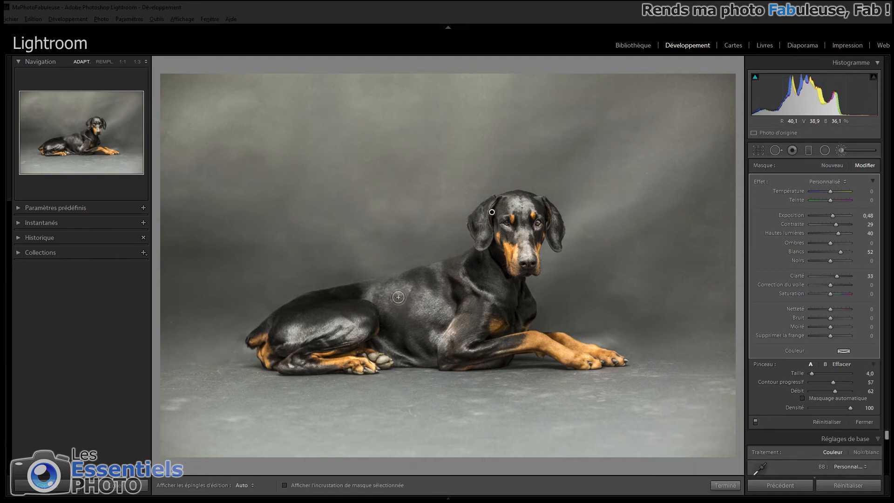
key(ctrl+z)
mouse_move(496, 278)
mouse_down()
mouse_move(499, 300)
mouse_move(470, 273)
mouse_up()
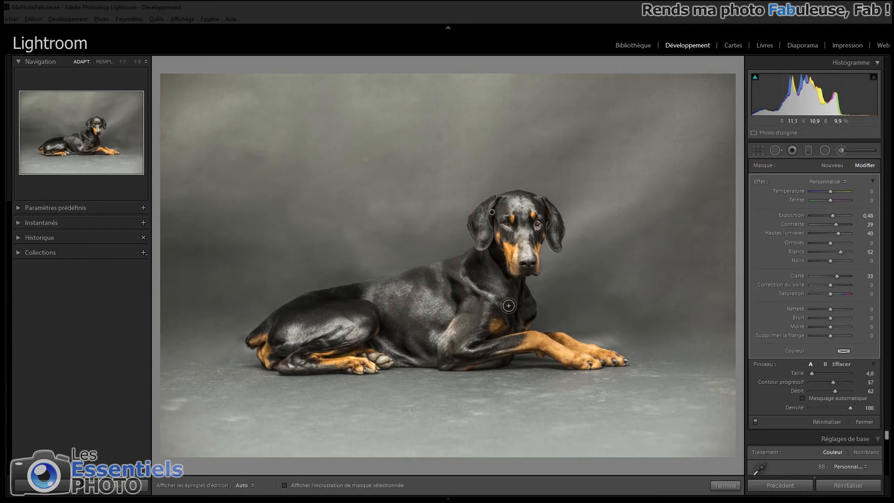
- Set the coat brush mask's Noirs to −12
key(h)
key(h)
drag(829, 262, 828, 264)
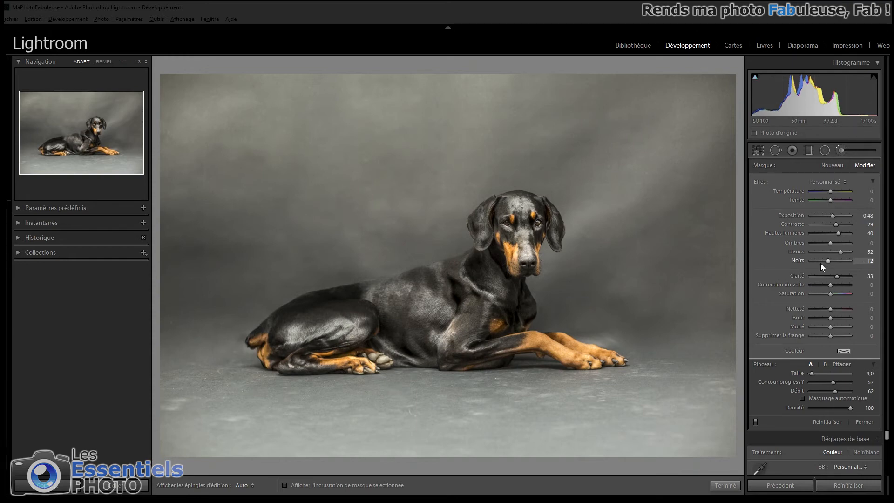
- Start a new local brush mask with Exposition −0,76 and Débit 18
click(829, 165)
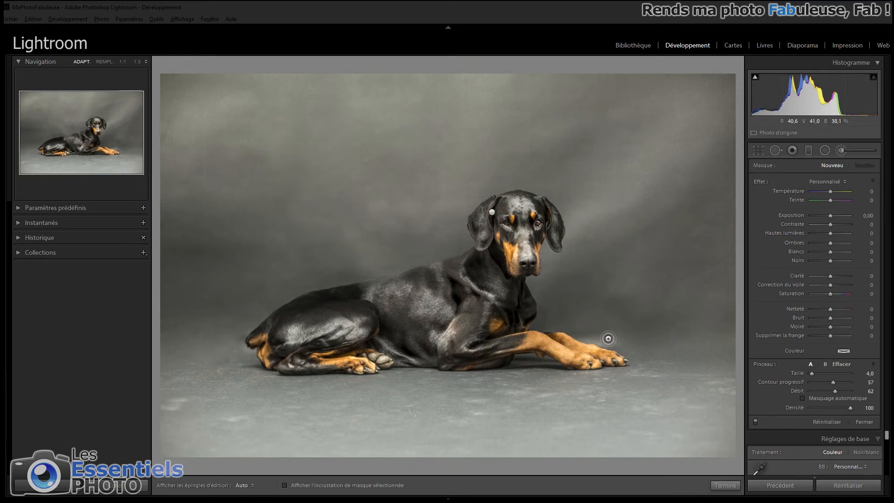
drag(831, 215, 829, 216)
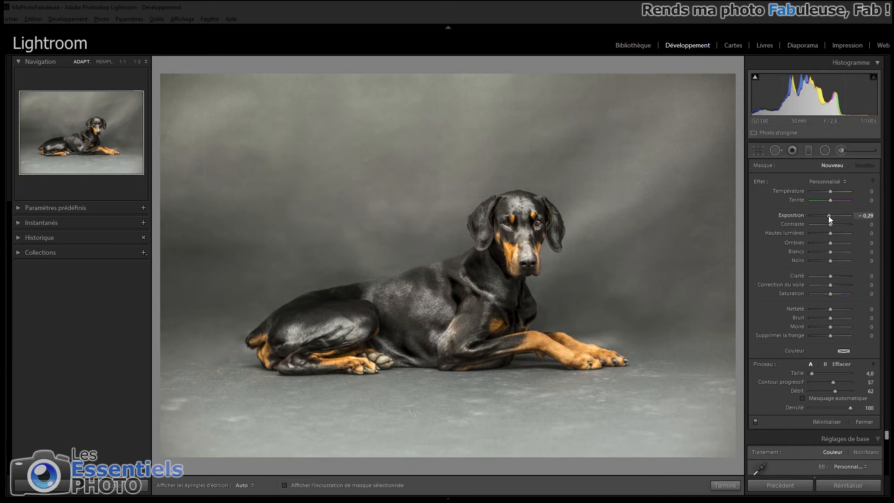
drag(833, 389, 819, 391)
- Paint the darkening over the pale backdrop patch above the front paws with Taille 8,0
click(601, 344)
drag(603, 318, 578, 301)
drag(451, 284, 491, 293)
drag(566, 315, 514, 298)
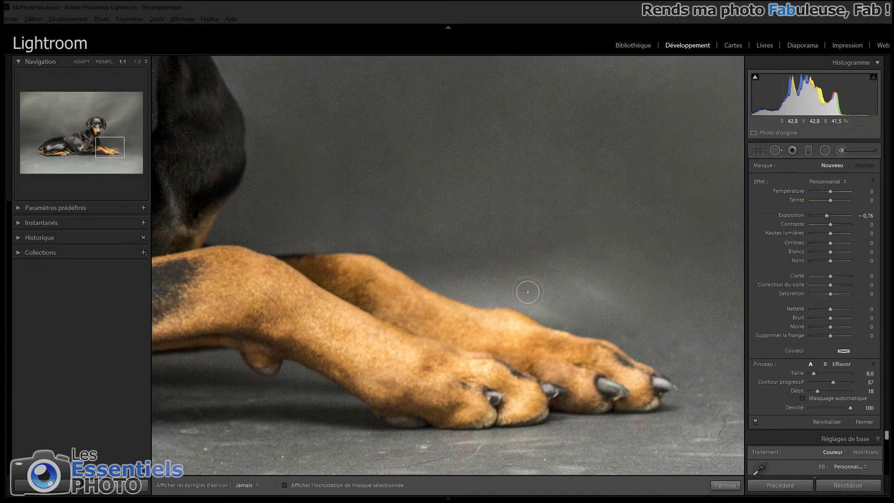
mouse_move(589, 293)
mouse_down()
mouse_move(576, 280)
mouse_move(565, 309)
mouse_move(539, 307)
mouse_up()
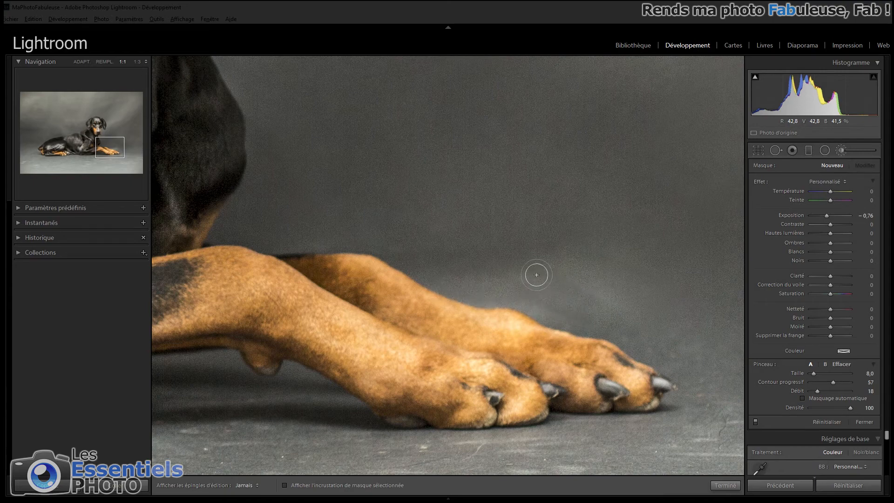
mouse_move(612, 292)
mouse_down()
mouse_move(550, 293)
mouse_move(558, 318)
mouse_move(578, 324)
mouse_move(494, 288)
mouse_move(478, 293)
mouse_up()
mouse_move(608, 284)
mouse_down()
mouse_move(485, 285)
mouse_move(581, 281)
mouse_up()
key(z)
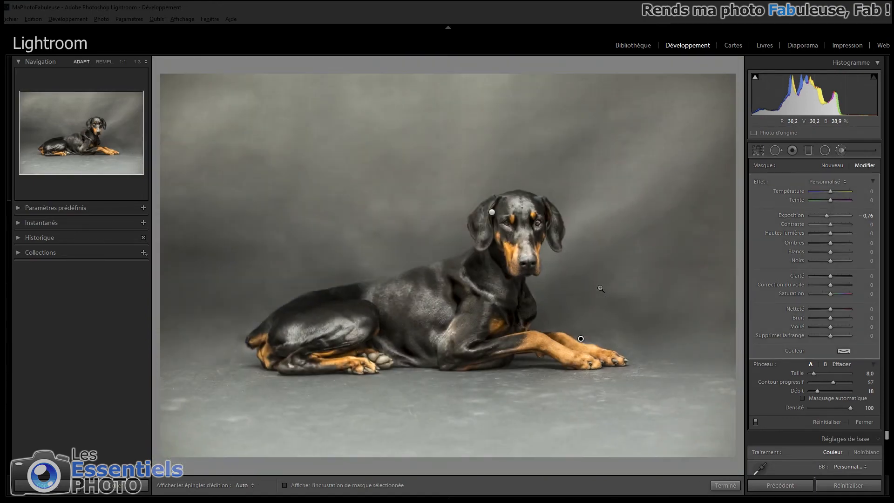
- Touch up the remaining pale backdrop beside the front paws with Taille 7,0 and compare the photo with and without the brush corrections
key(z)
scroll(631, 335, down, 4)
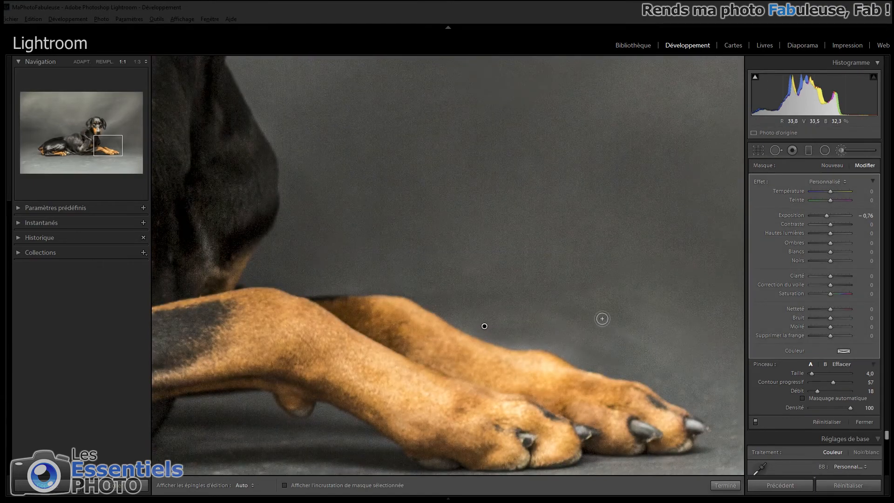
scroll(545, 341, up, 3)
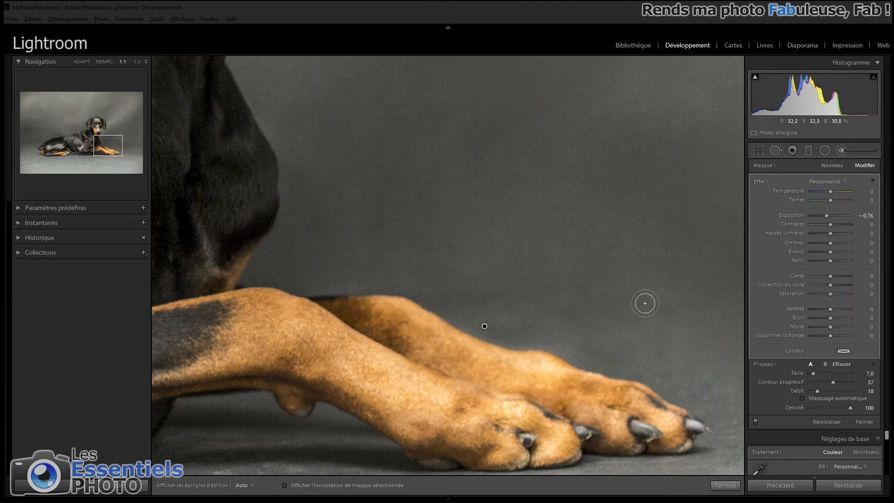
key(z)
click(756, 422)
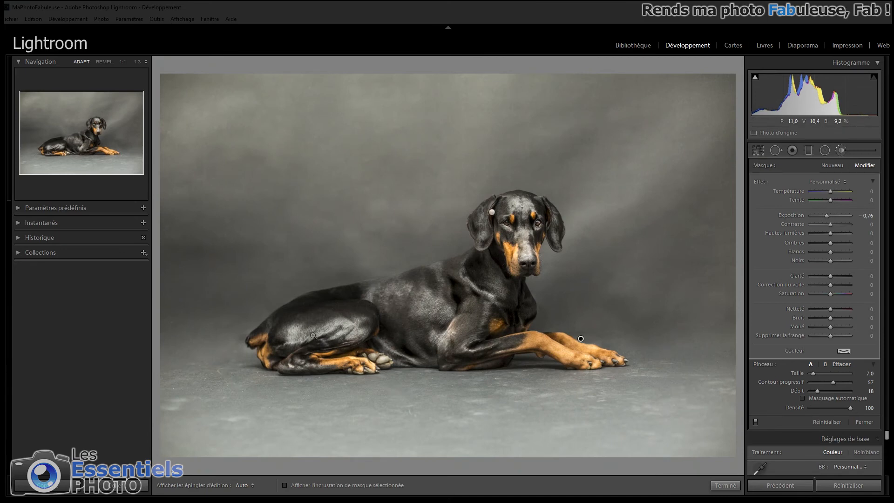
- Create a new brush mask with Exposition 0,67 and brighten the dark backdrop areas around the dog's rump, with the edit pins hidden
key(z)
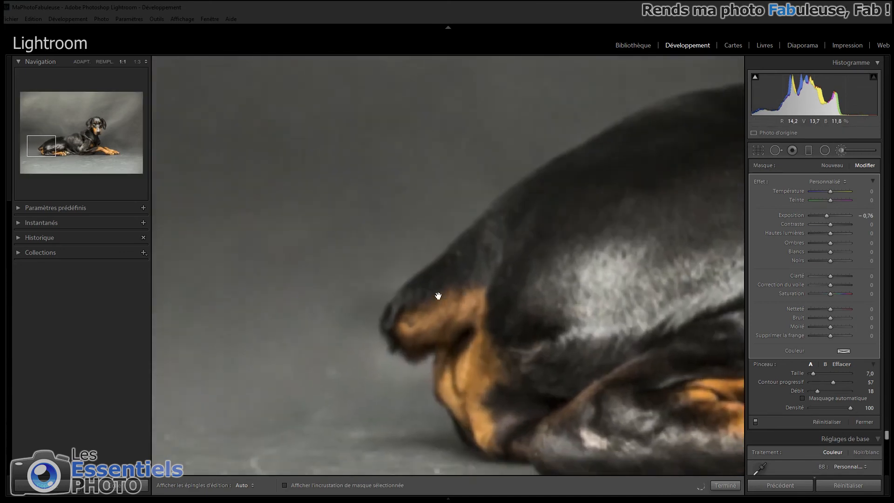
click(831, 164)
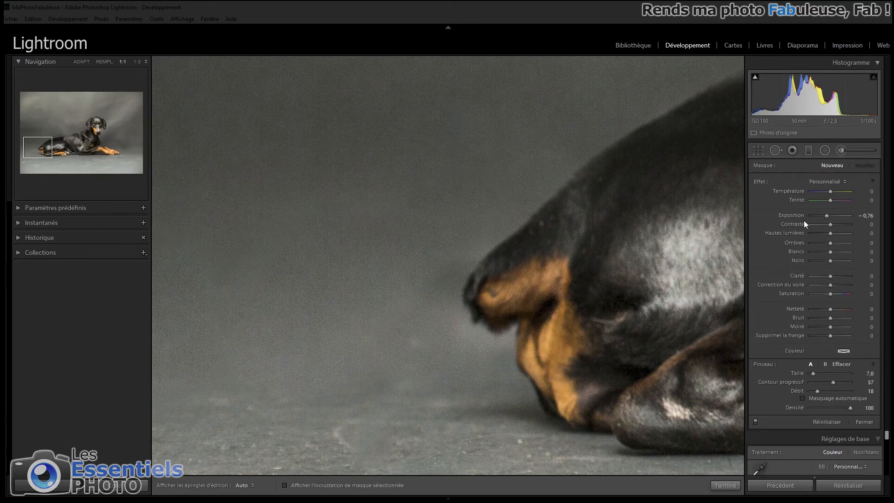
drag(833, 215, 833, 214)
key(h)
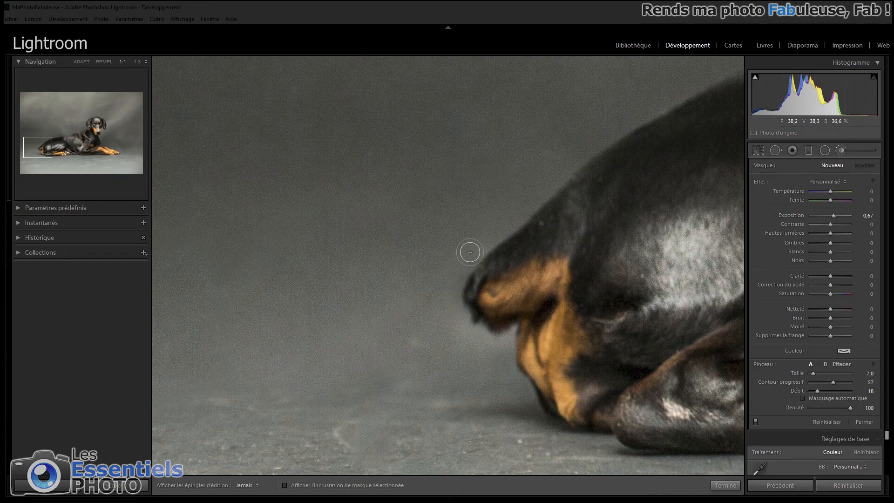
click(430, 299)
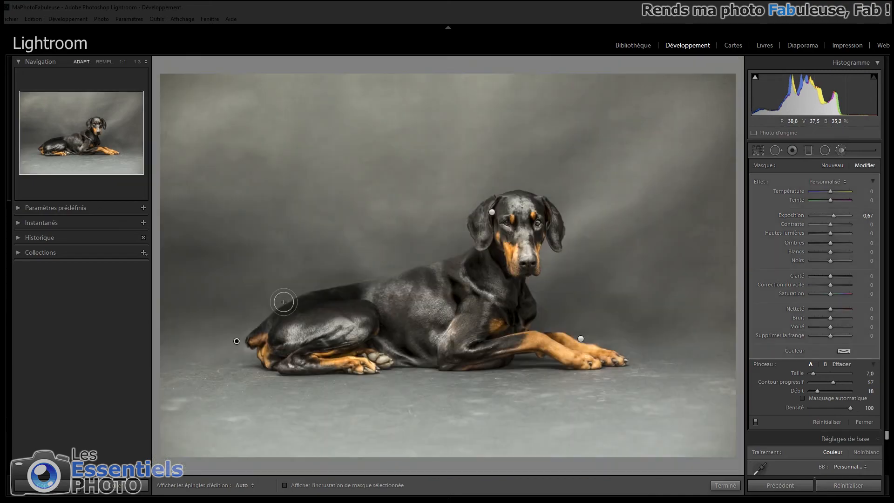
click(256, 325)
drag(267, 330, 501, 197)
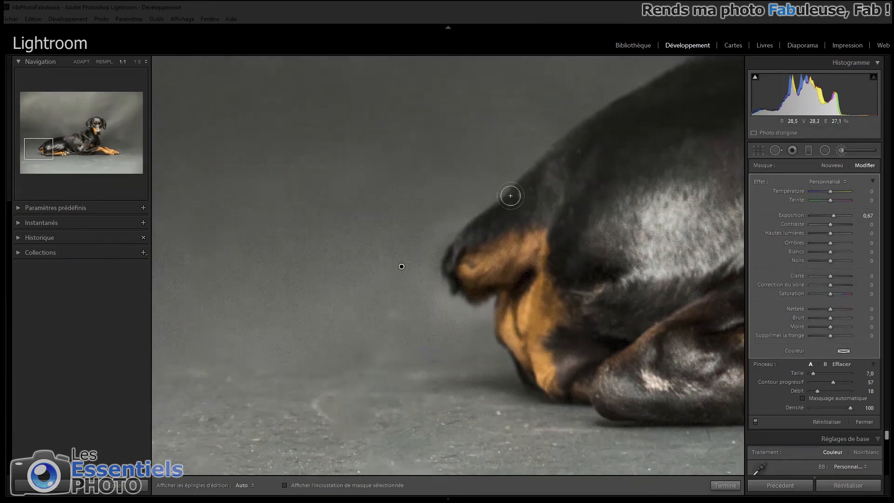
- Add another brush mask with Exposition −0,67 and darken the pale backdrop halo along the dog's rump
click(832, 165)
drag(833, 215, 826, 217)
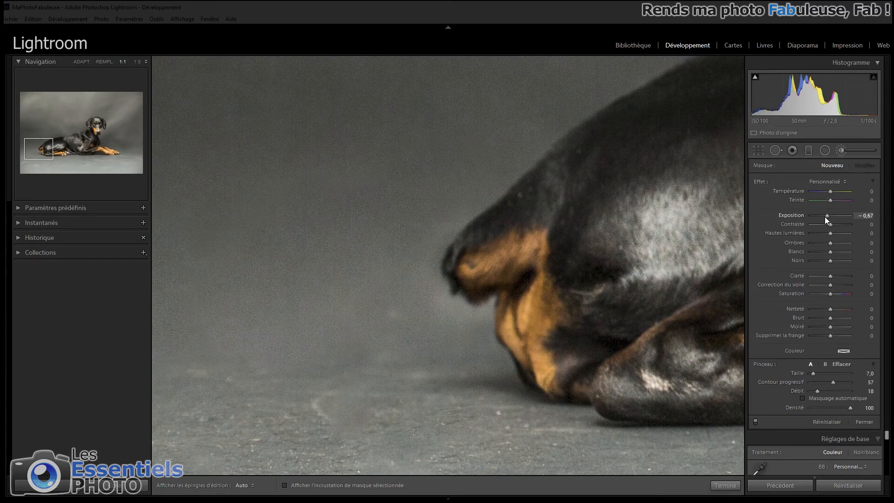
mouse_move(437, 300)
mouse_down()
mouse_move(446, 323)
mouse_move(487, 303)
mouse_move(451, 301)
mouse_move(425, 264)
mouse_move(443, 231)
mouse_move(424, 284)
mouse_move(488, 308)
mouse_move(429, 295)
mouse_up()
mouse_move(449, 224)
mouse_down()
mouse_move(409, 300)
mouse_move(417, 324)
mouse_up()
key(alt)
key(z)
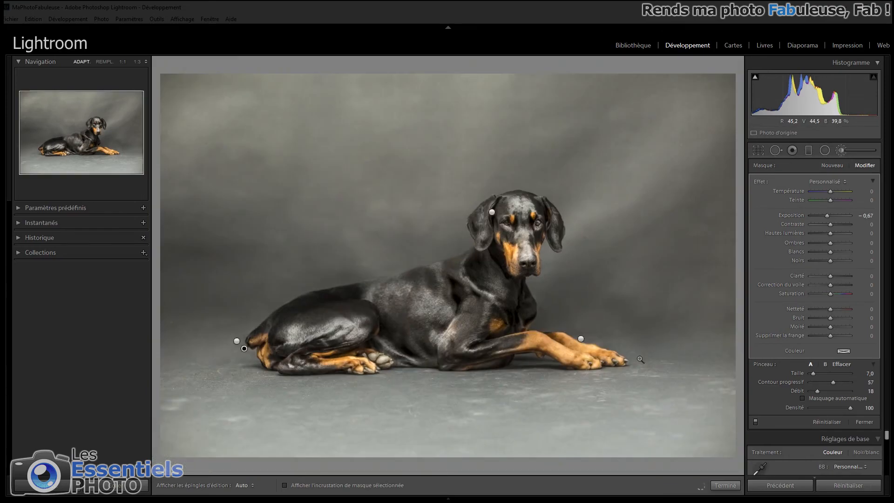
- Erase excess darkening beside the dog's rump with the mask eraser at Taille 5,0
click(248, 360)
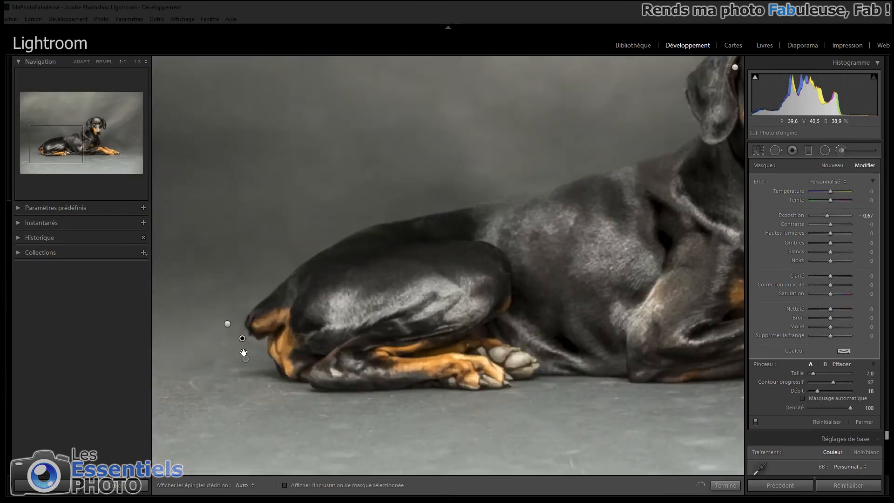
key(alt)
scroll(245, 335, down, 6)
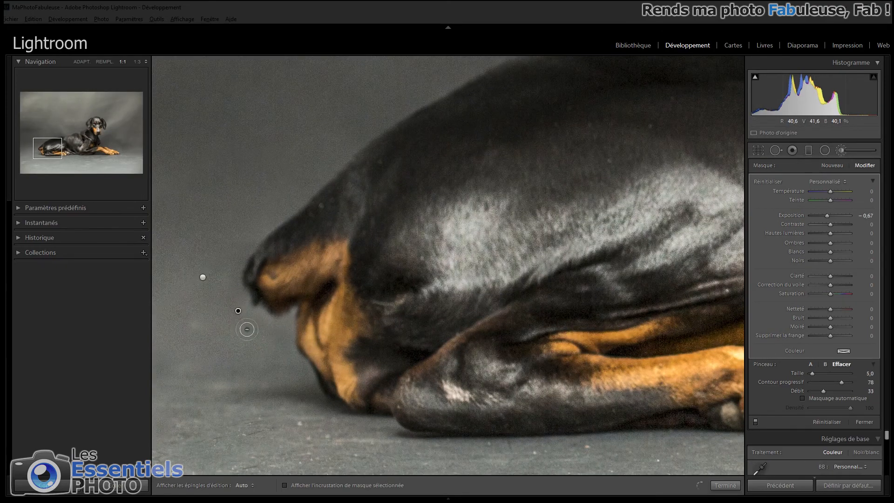
key(z)
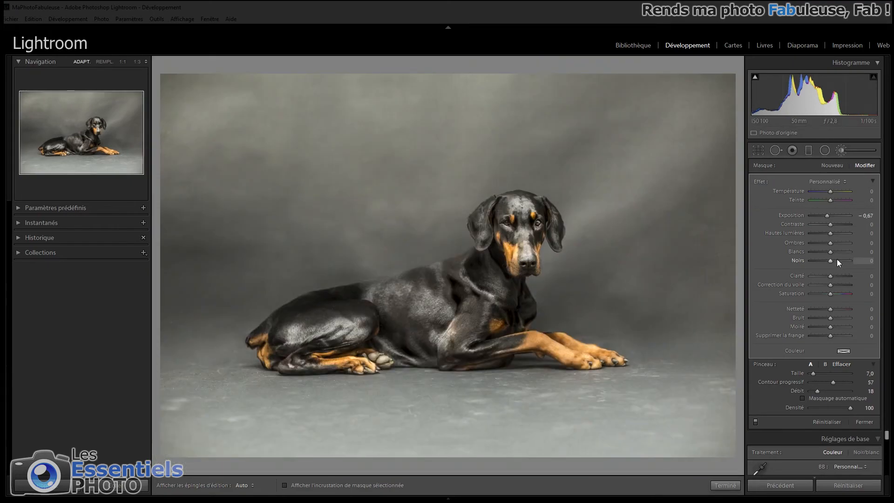
- Draw a wide radial filter around the dog with Exposition −0,48 and Contour progressif 51, checking its mask overlay
click(841, 149)
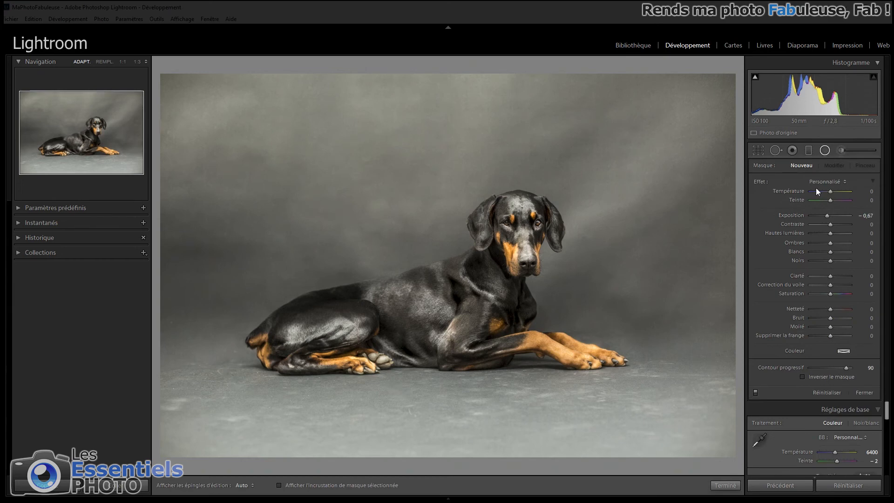
drag(827, 215, 828, 216)
mouse_move(437, 306)
mouse_down()
mouse_move(595, 376)
mouse_move(708, 451)
mouse_move(453, 301)
mouse_up()
key(o)
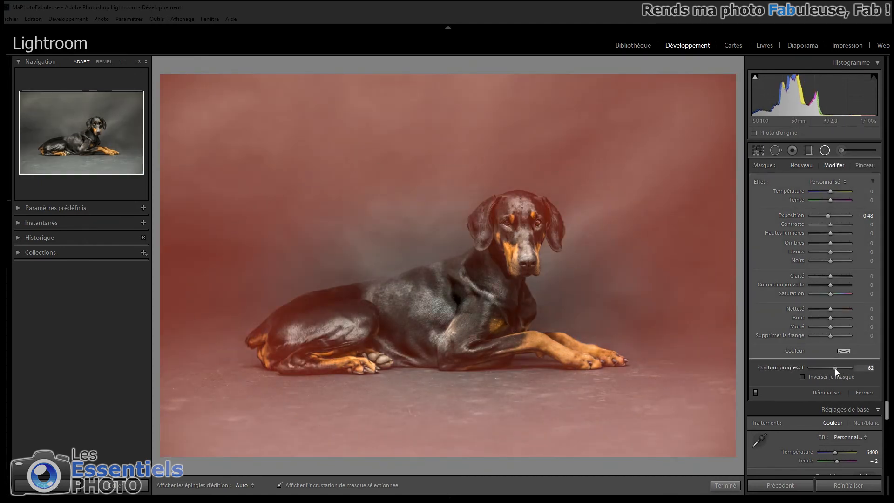
drag(832, 368, 831, 368)
key(o)
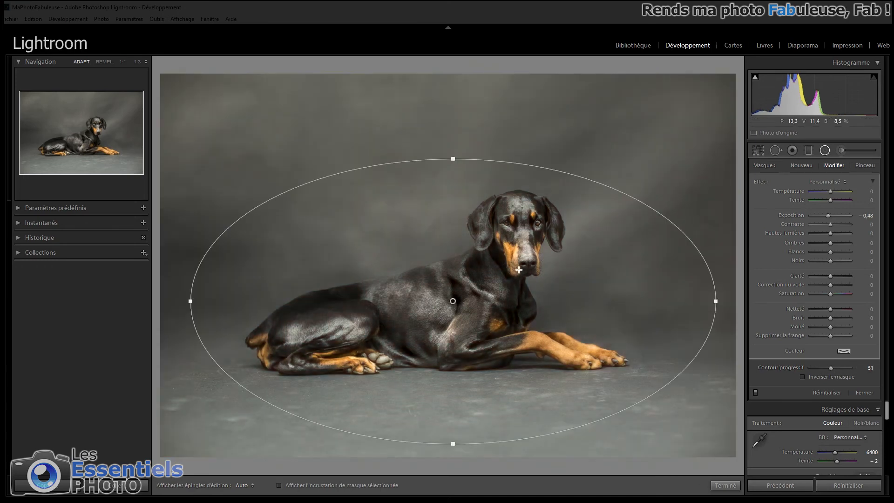
- Recentre the radial filter slightly, make its ellipse taller and set its Exposition to −1,05
drag(453, 301, 456, 303)
drag(456, 160, 458, 153)
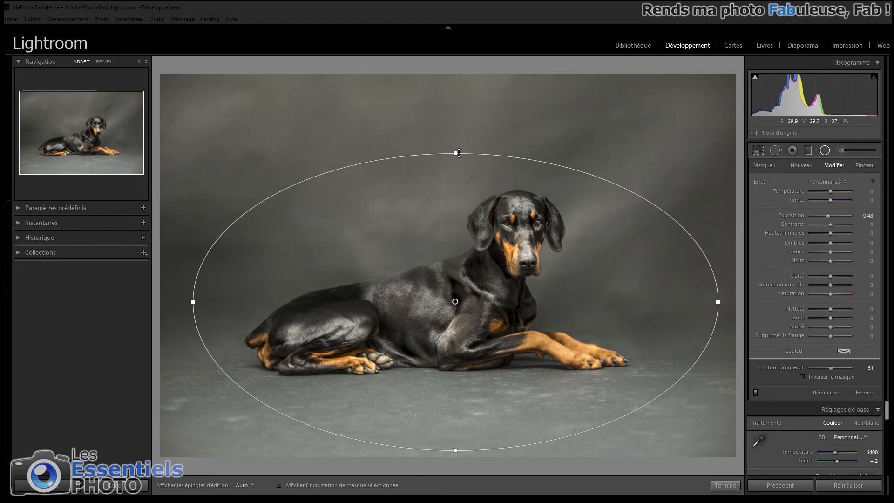
drag(828, 216, 823, 216)
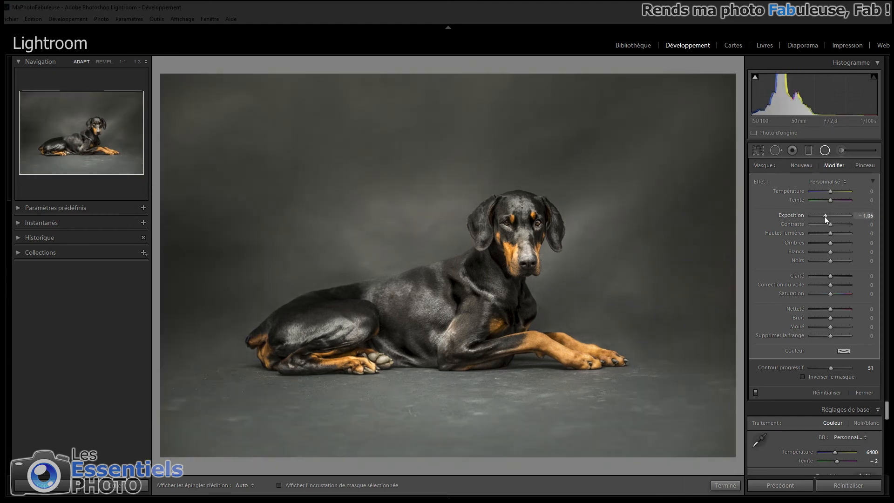
- Add graduated filters with Exposition −1,05 down from the photo's top edge and up from its bottom edge, widening and repositioning the floor gradient
click(809, 150)
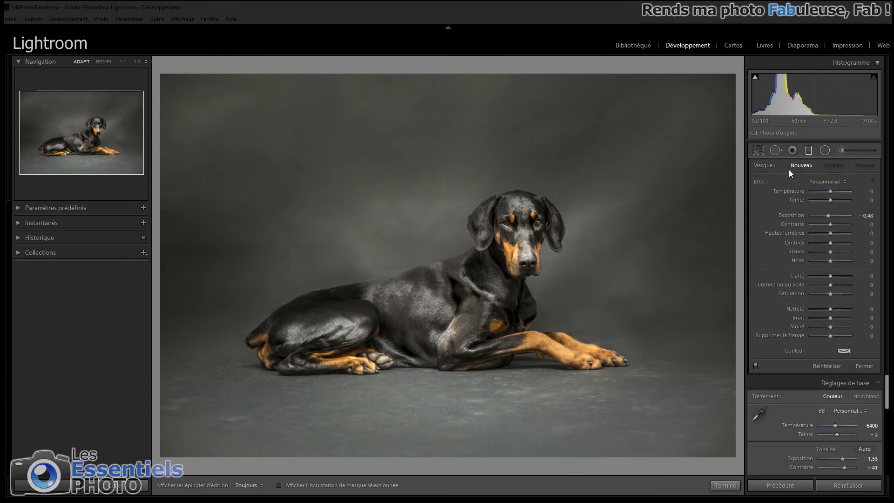
drag(828, 216, 823, 217)
mouse_move(437, 80)
mouse_down()
mouse_move(445, 187)
mouse_move(438, 221)
mouse_up()
drag(441, 440, 439, 396)
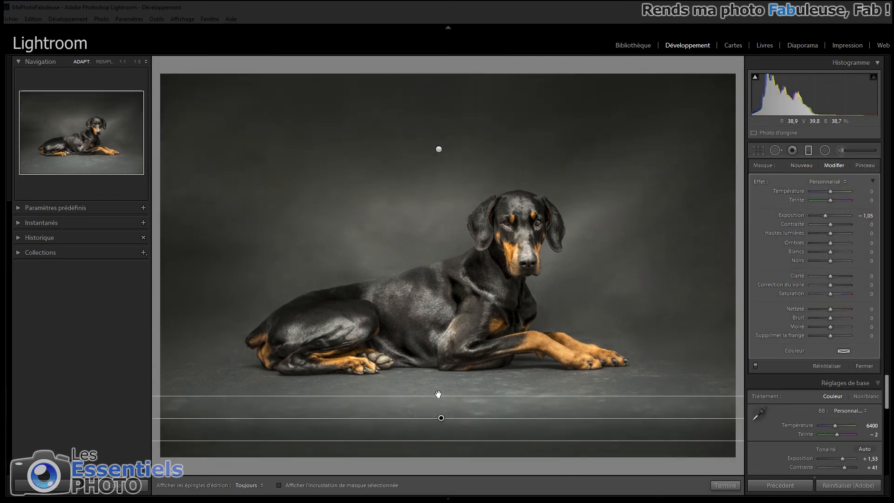
mouse_move(448, 365)
mouse_down()
mouse_move(453, 347)
mouse_move(453, 362)
mouse_up()
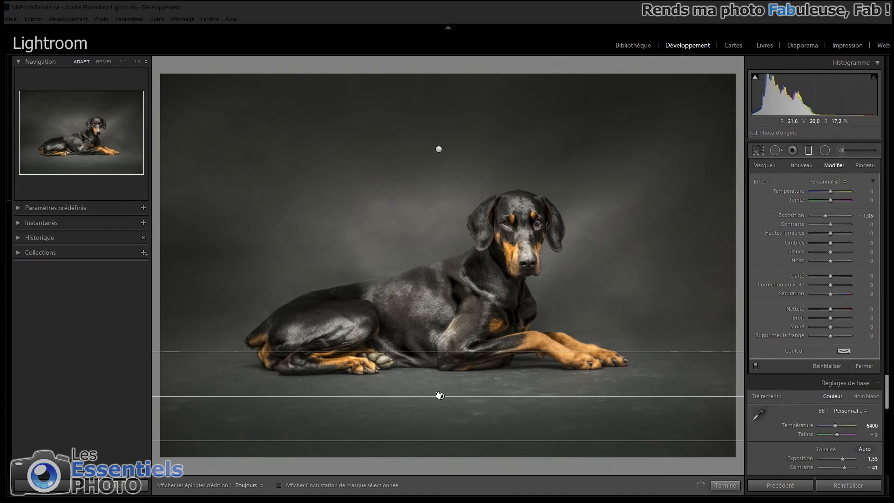
drag(440, 396, 440, 404)
- Add diagonal graduated filters from both upper corners and vertical ones along both side edges, all with Exposition −1,05
drag(161, 142, 280, 305)
drag(687, 135, 585, 253)
drag(158, 350, 269, 351)
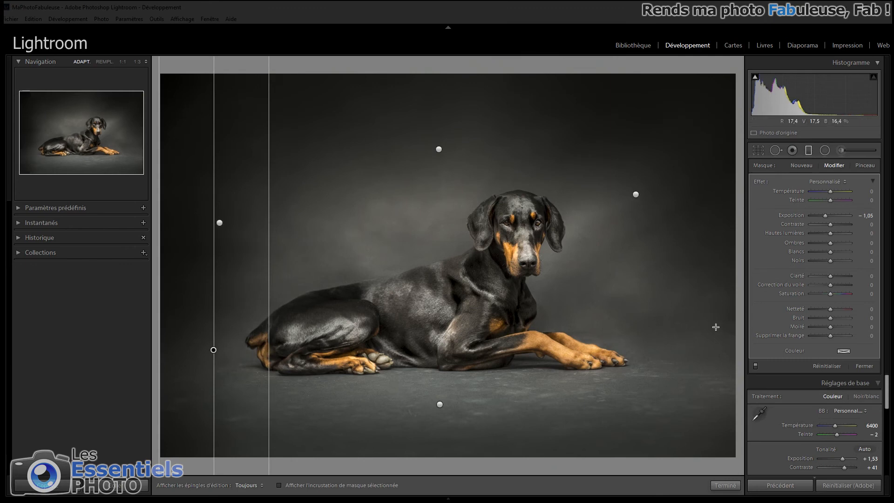
drag(733, 326, 629, 326)
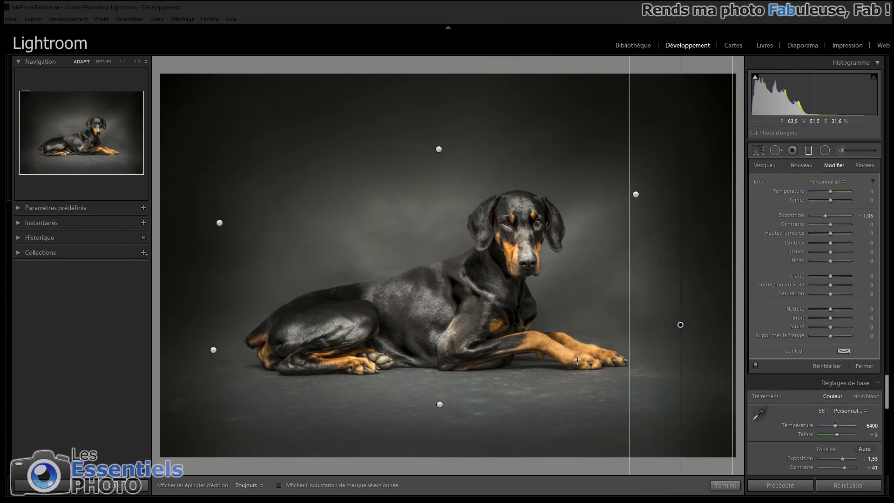
drag(680, 324, 679, 325)
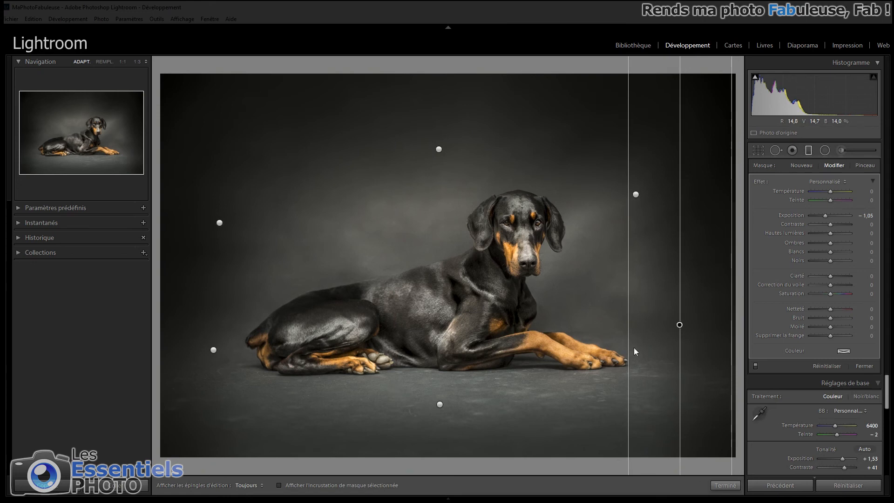
- Set the floor graduated filter's Exposition to −1,71 and close the graduated filter tool
click(439, 404)
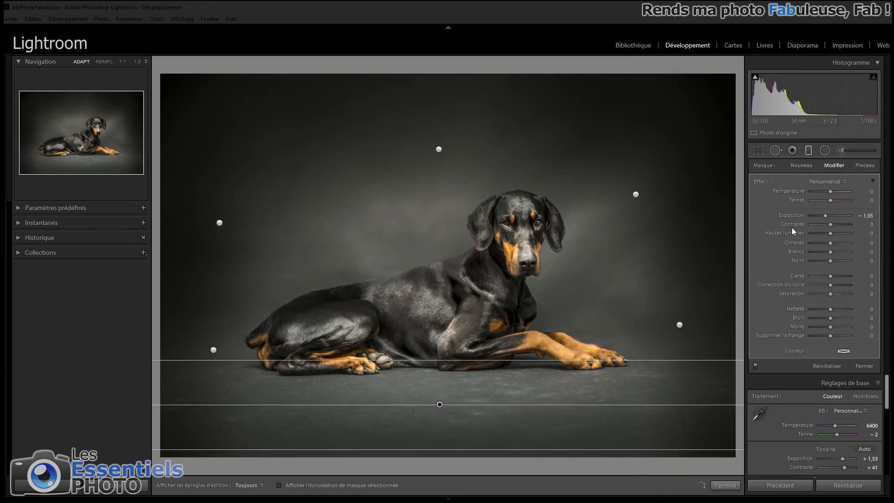
drag(825, 216, 821, 217)
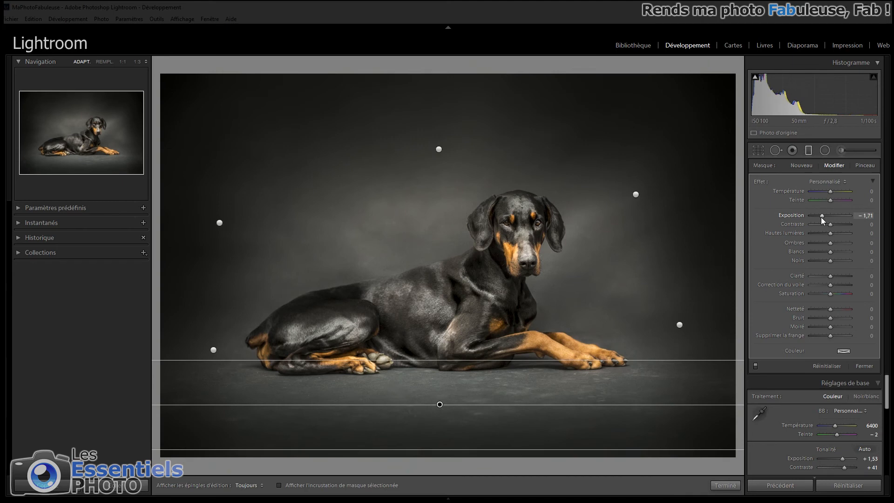
click(808, 151)
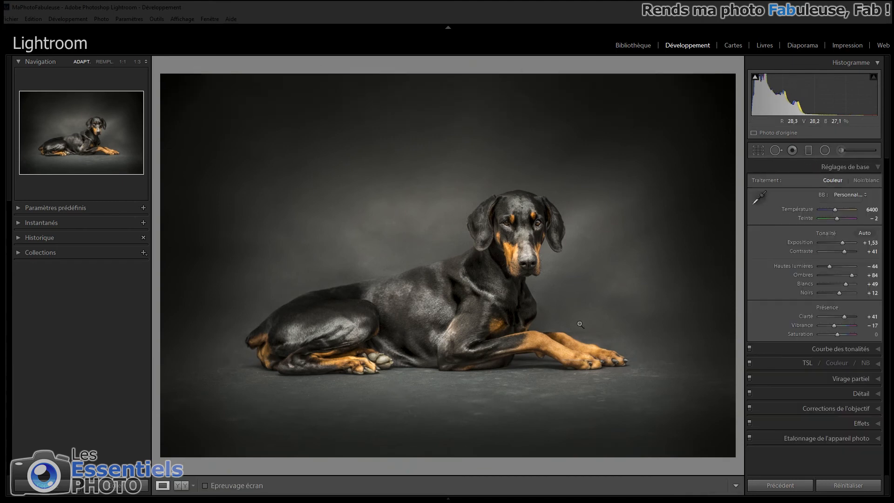
- Remove the speck on the dog's black foreleg using spot correction with Taille 20
click(485, 347)
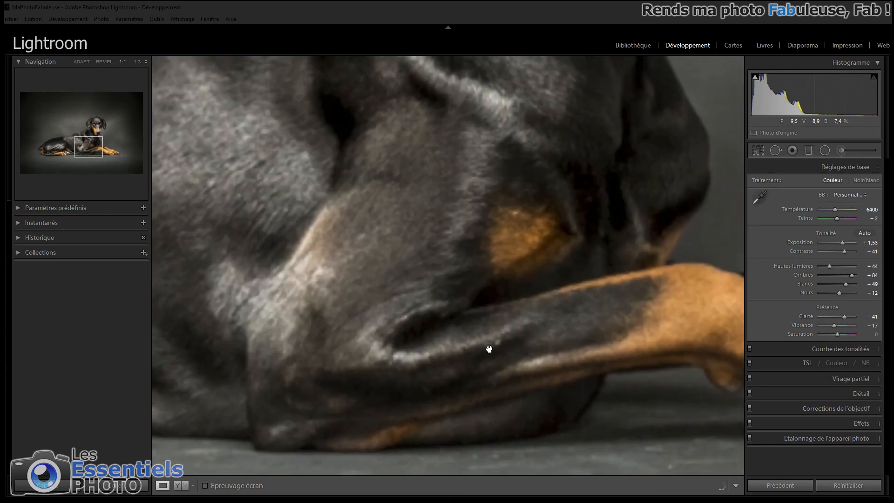
click(774, 151)
scroll(508, 334, down, 12)
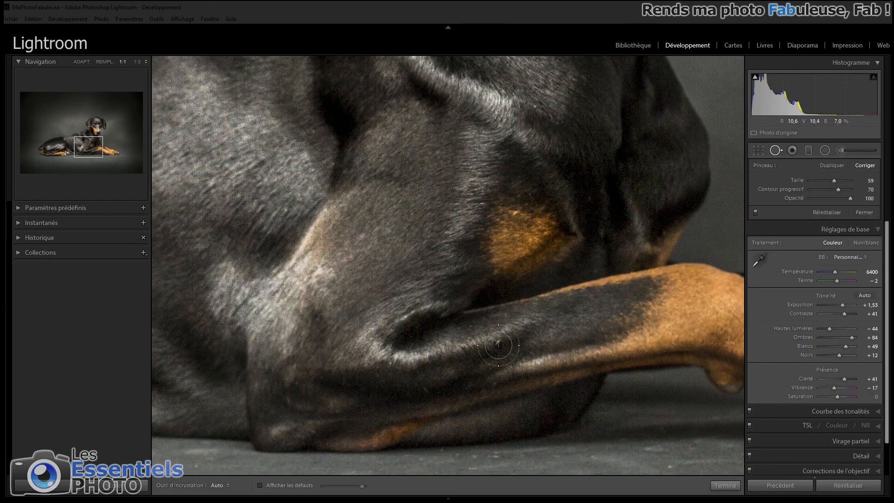
scroll(502, 339, down, 2)
scroll(497, 343, up, 1)
click(498, 342)
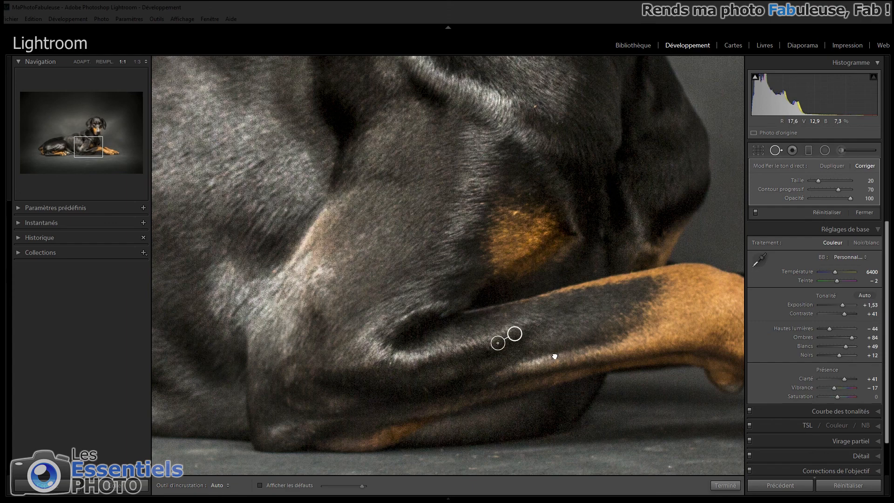
- Heal four specks on the floor below the forelegs and move one correction's source to a cleaner area
drag(555, 355, 447, 239)
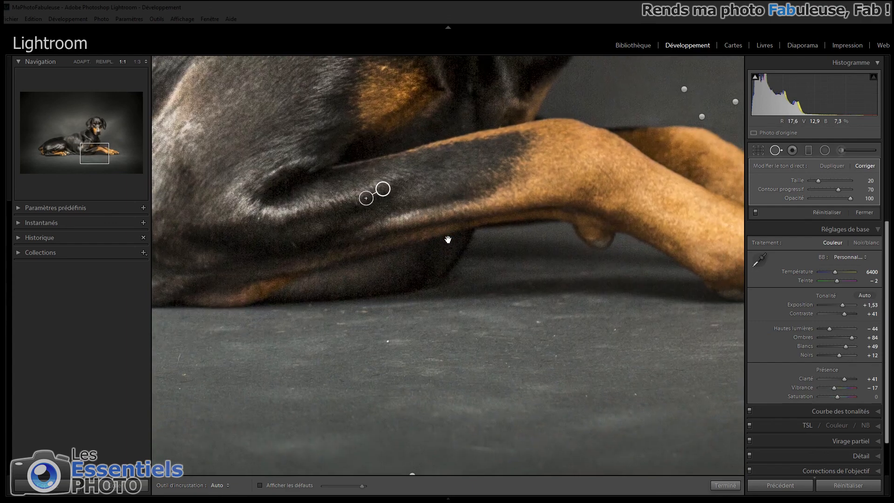
click(386, 342)
click(538, 323)
click(555, 334)
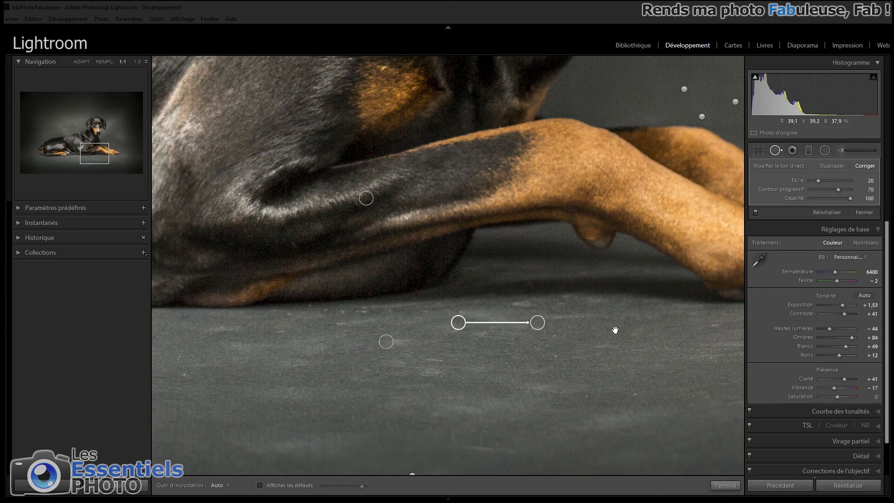
click(615, 331)
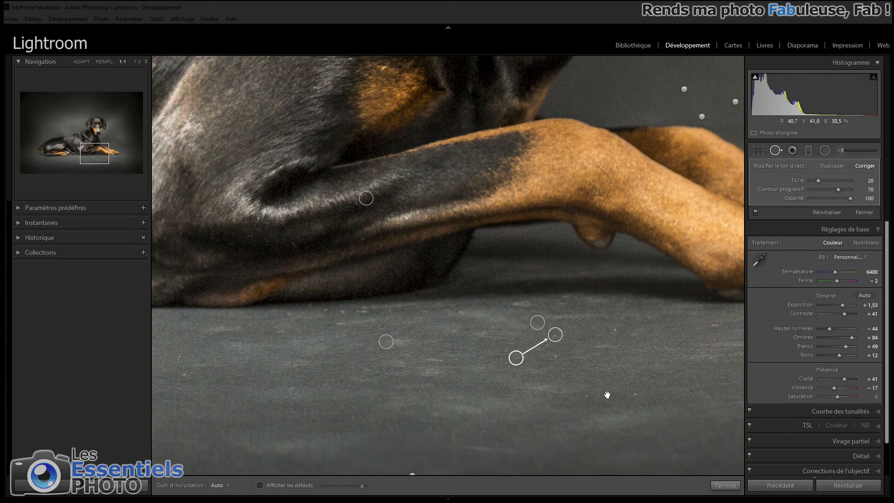
click(555, 335)
drag(516, 358, 507, 346)
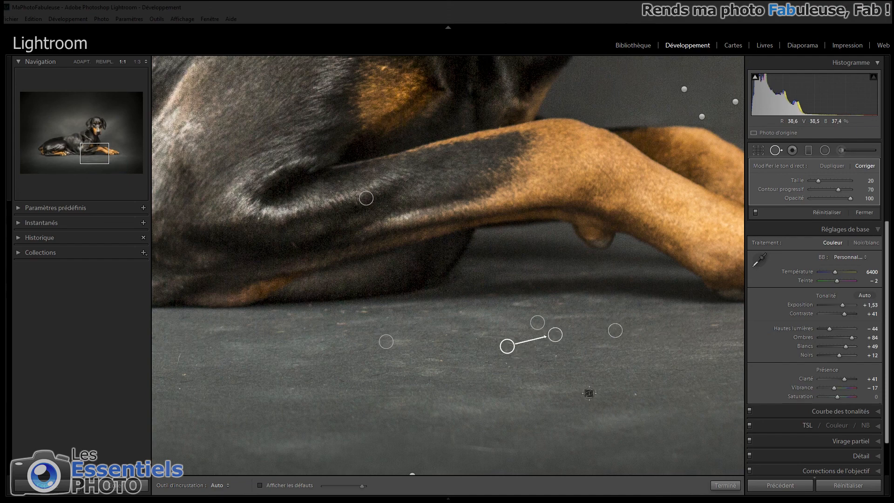